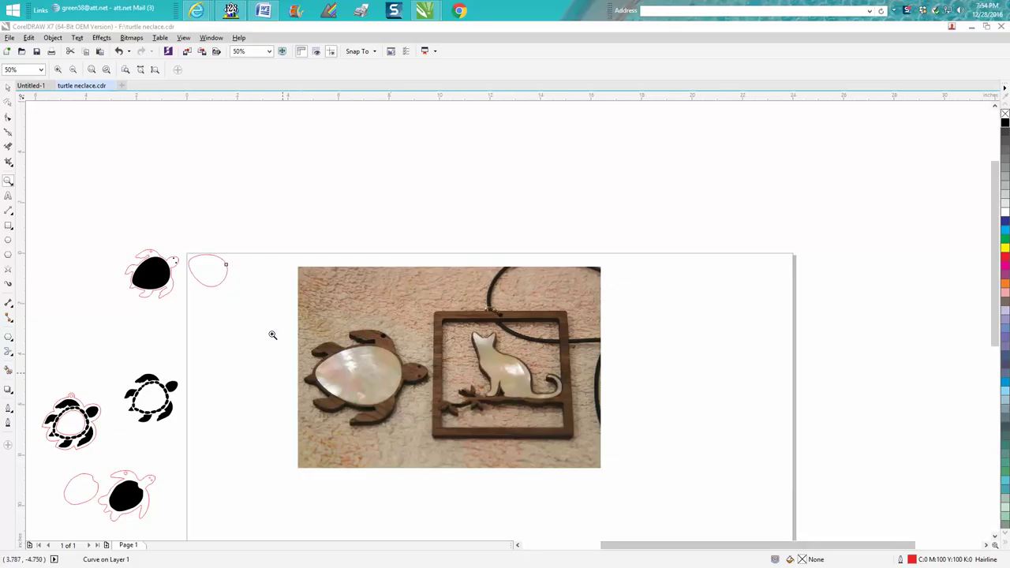
Step: Zoom in to inspect the turtle, its shell outline and the pendant photo
drag(112, 234, 249, 309)
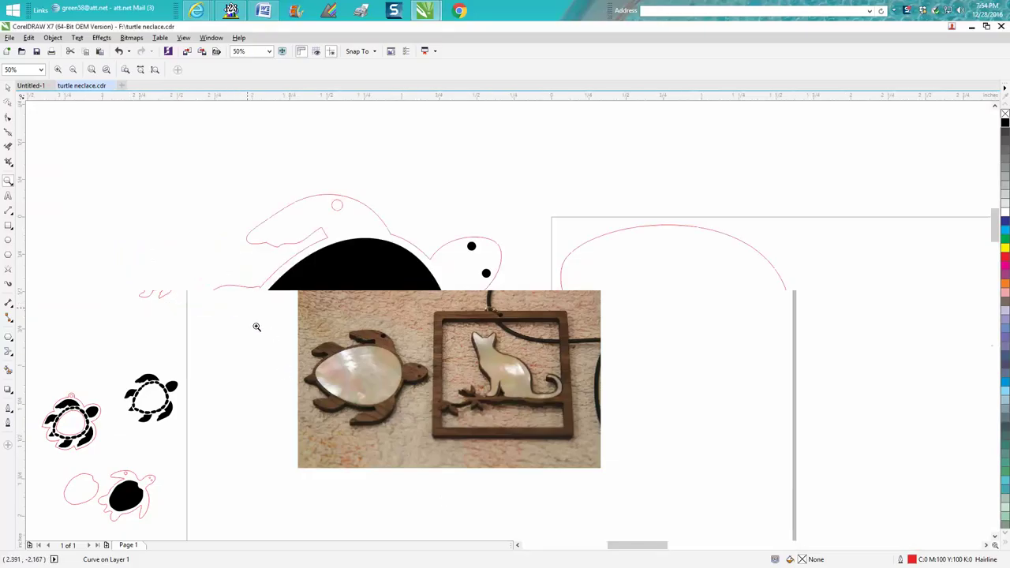
key(F3)
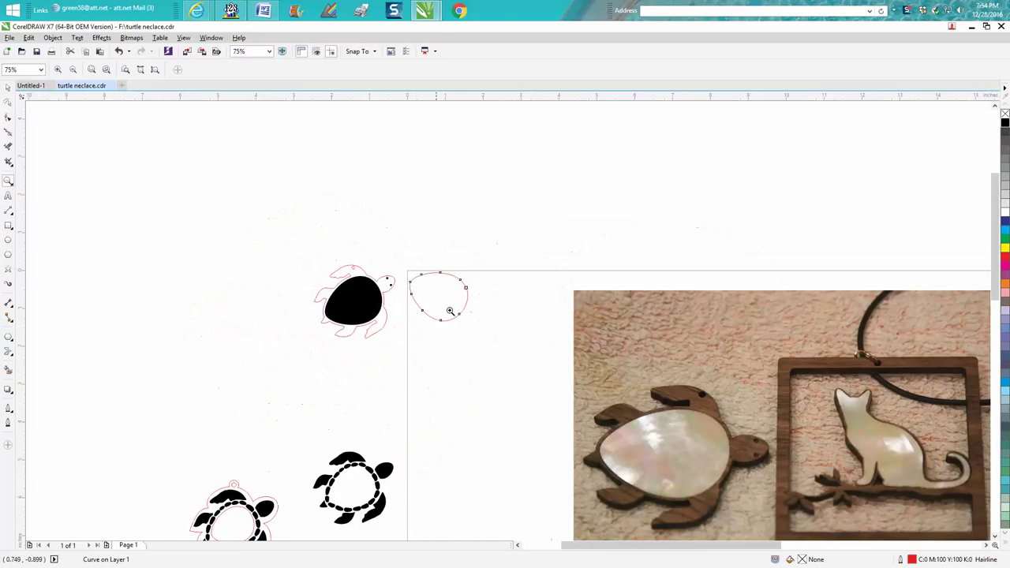
mouse_move(570, 311)
mouse_down()
mouse_move(571, 386)
mouse_move(814, 453)
mouse_move(818, 466)
mouse_move(809, 465)
mouse_up()
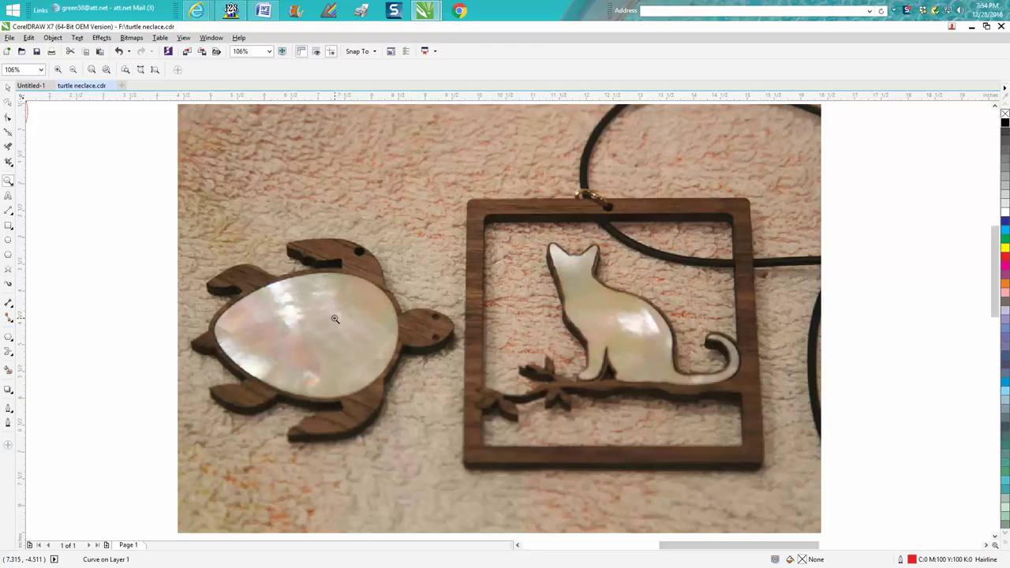
scroll(335, 319, down, 3)
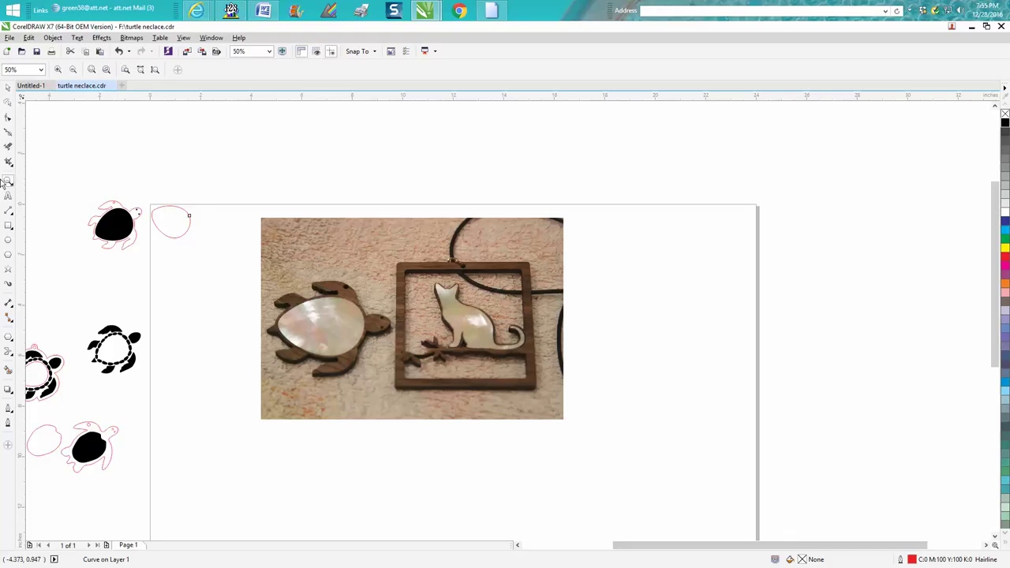
Step: Give the turtle's inner shell a solid black fill and remove its outline
drag(75, 175, 217, 293)
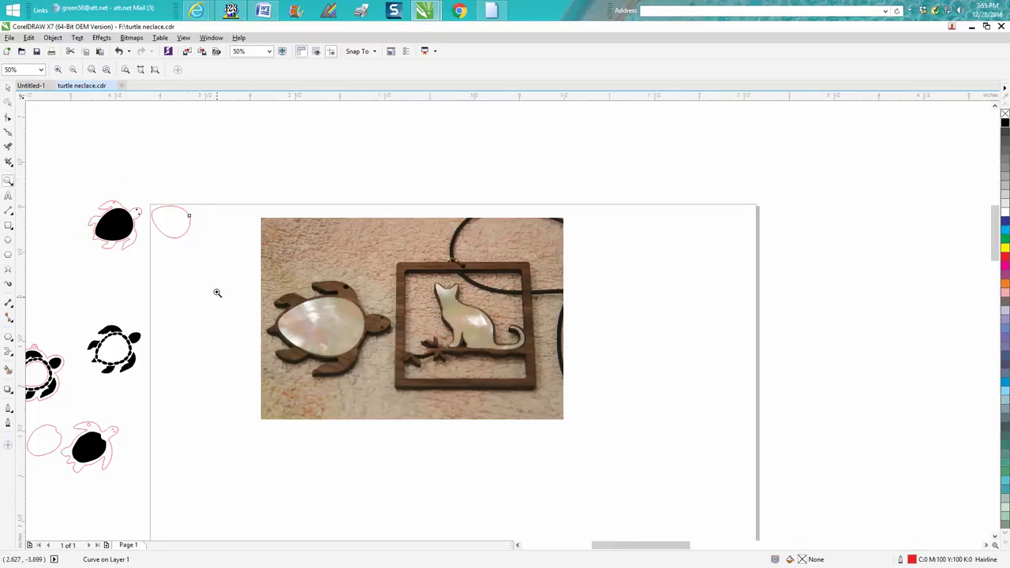
click(8, 87)
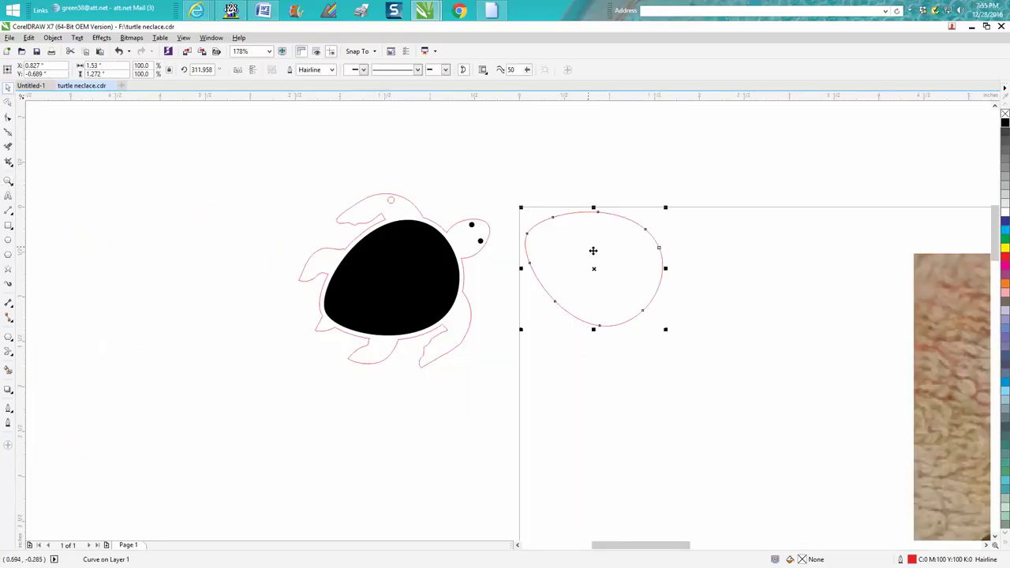
click(403, 272)
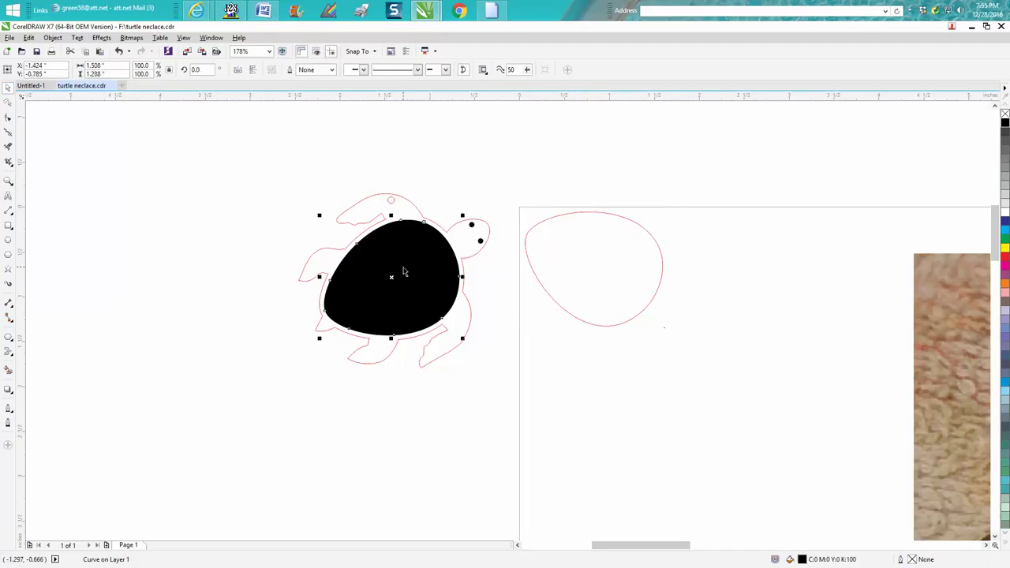
click(1004, 115)
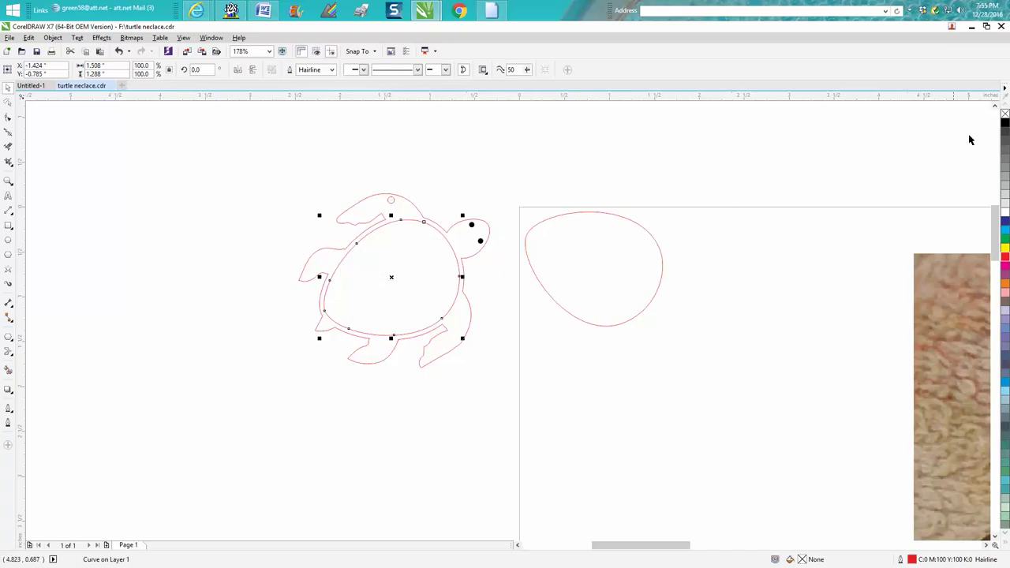
click(1005, 120)
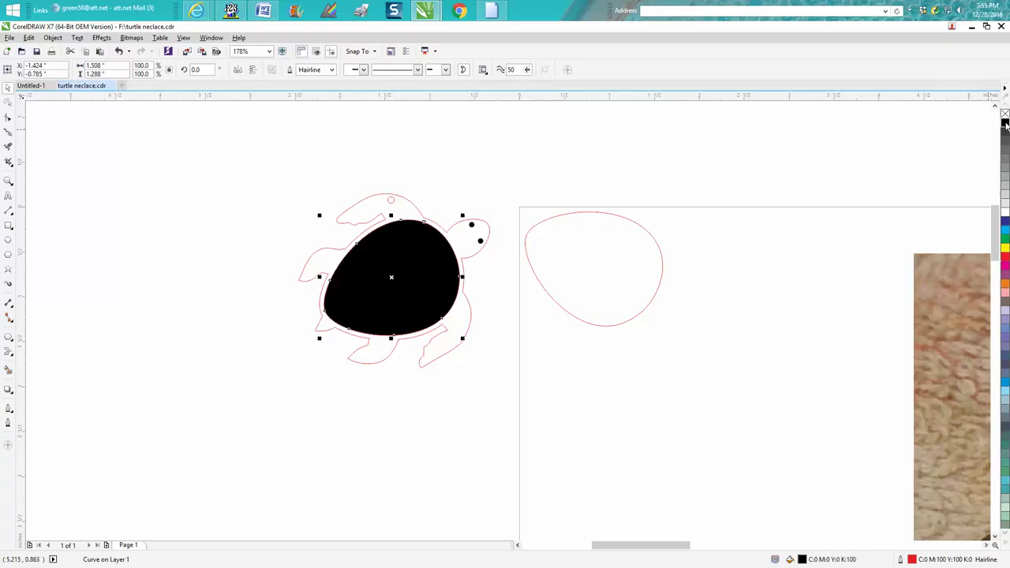
right_click(1005, 116)
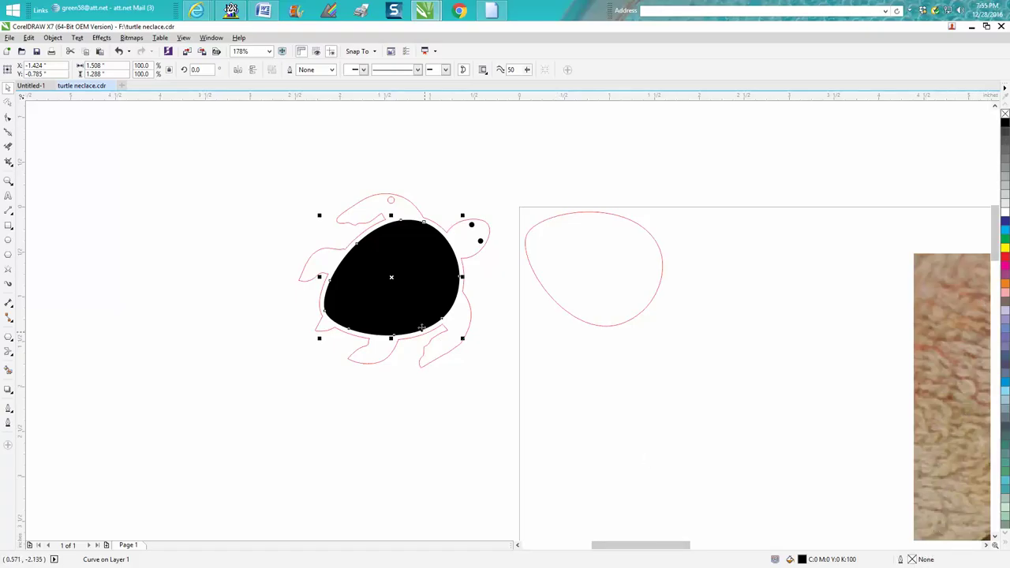
Step: Group the turtle's five parts into one object with Ctrl+G, then select the red egg outline
drag(300, 219, 527, 394)
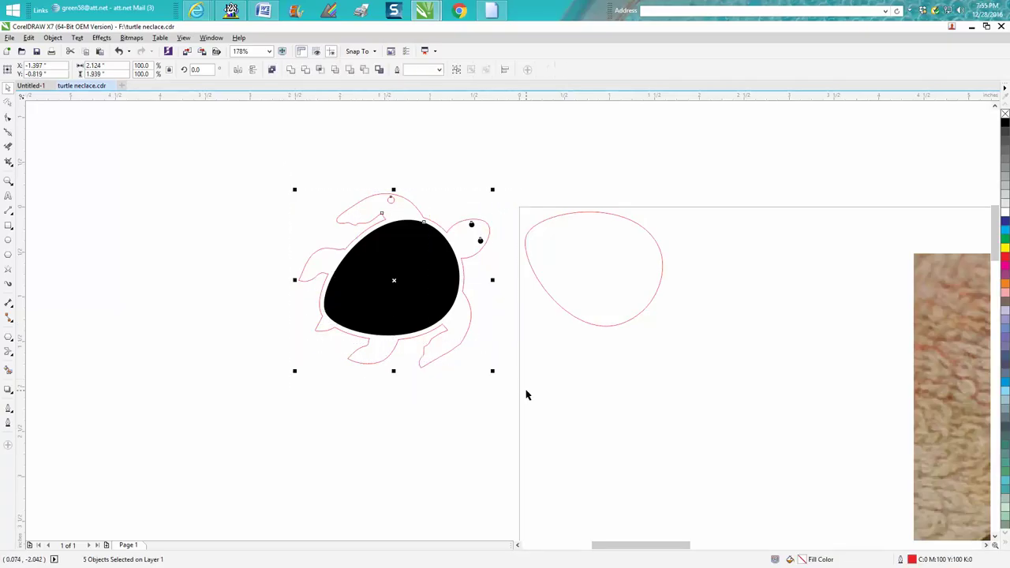
key(ctrl+g)
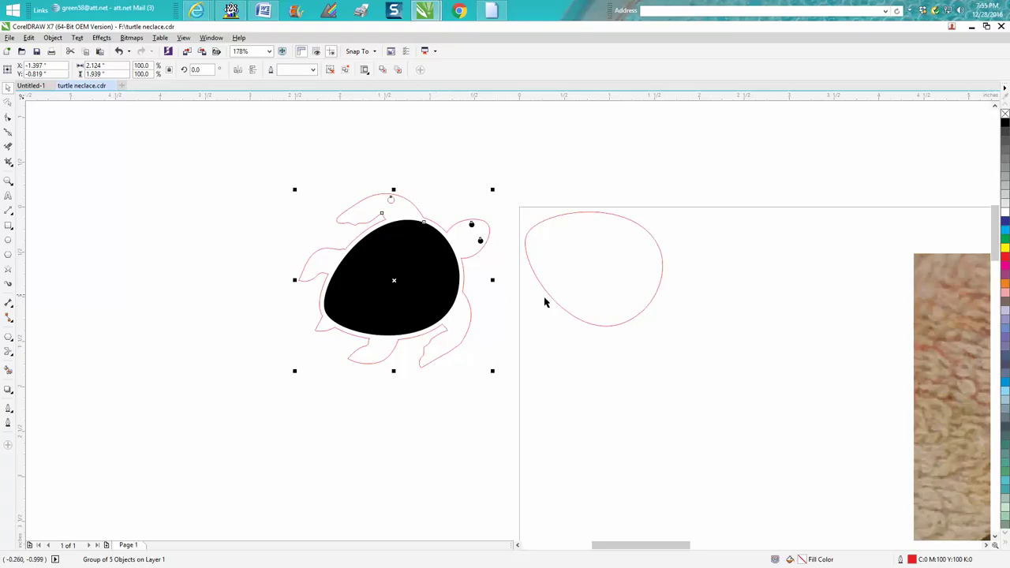
click(564, 313)
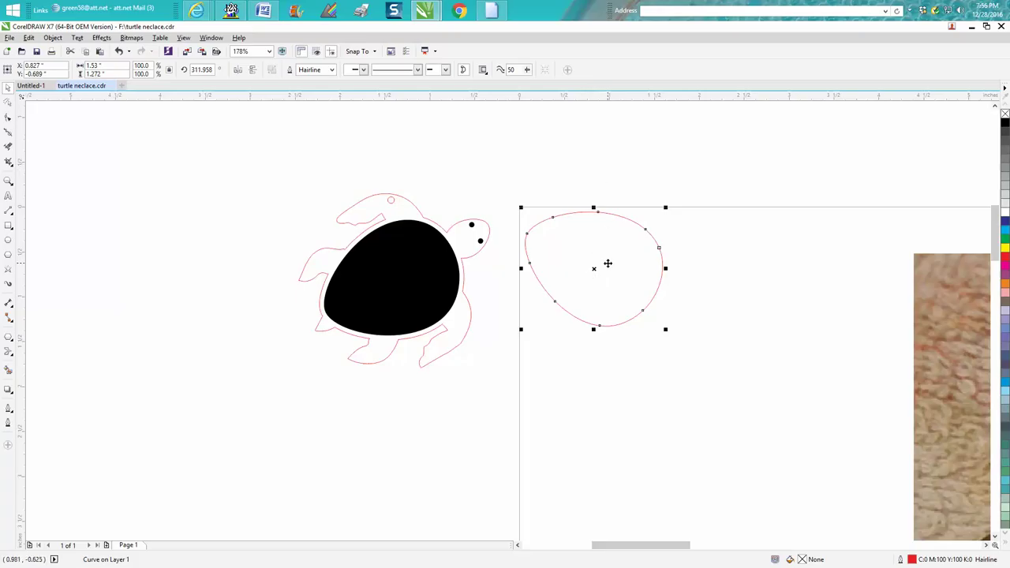
Step: Move the red egg outline left and the turtle group right onto the page, then zoom in
drag(597, 266, 204, 259)
drag(284, 176, 498, 383)
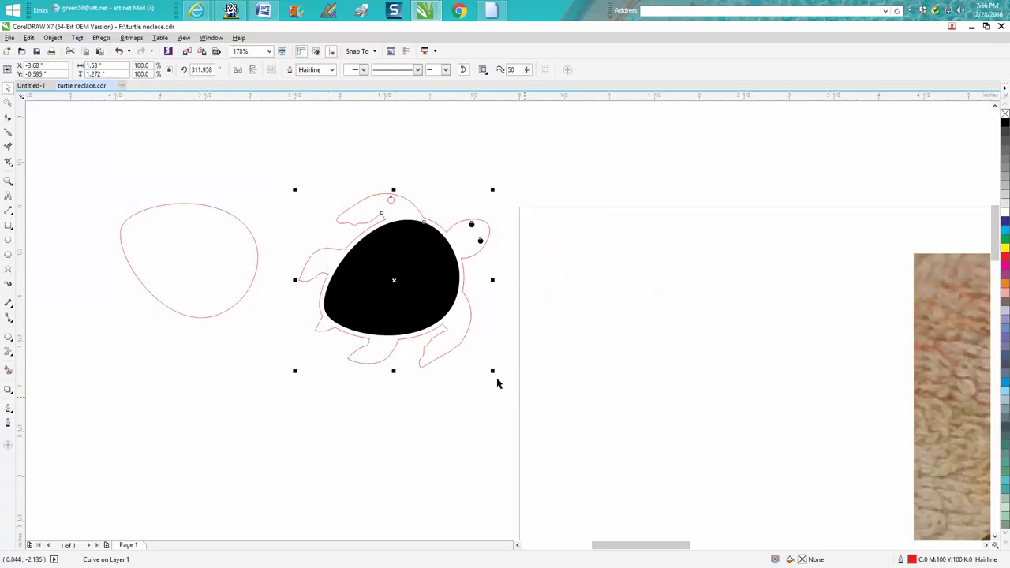
drag(398, 290, 618, 300)
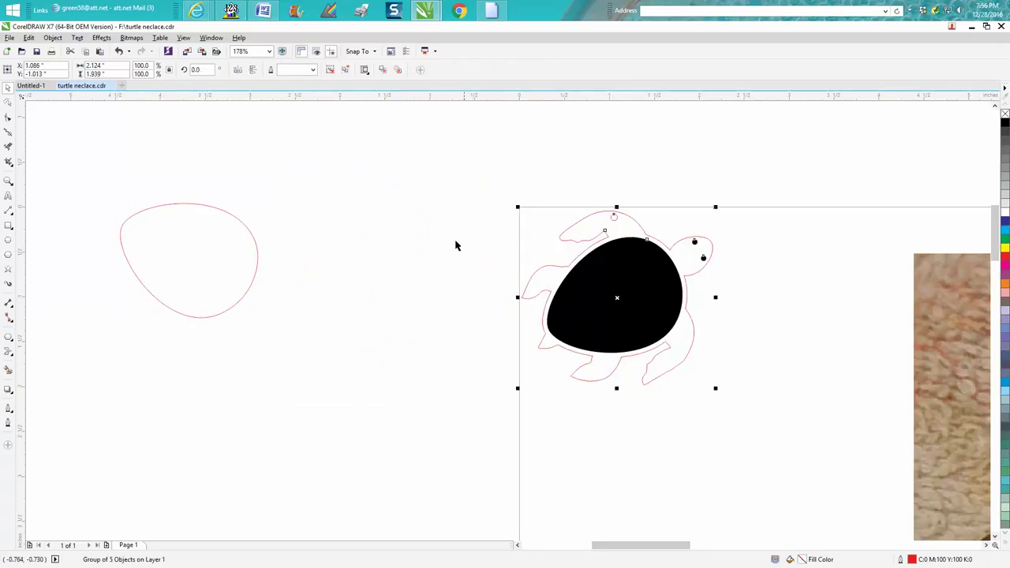
scroll(514, 276, down, 2)
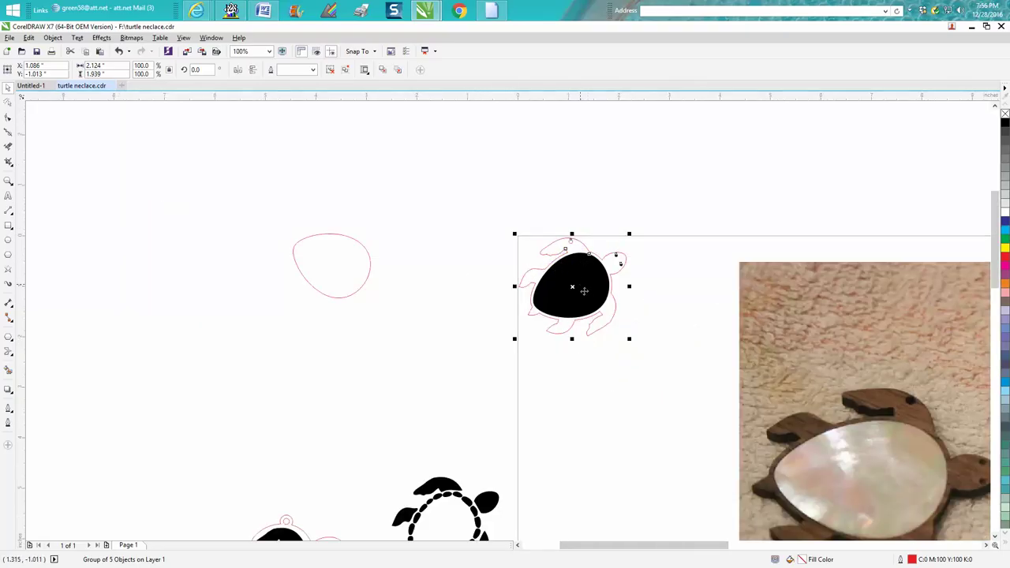
click(8, 181)
drag(281, 206, 694, 357)
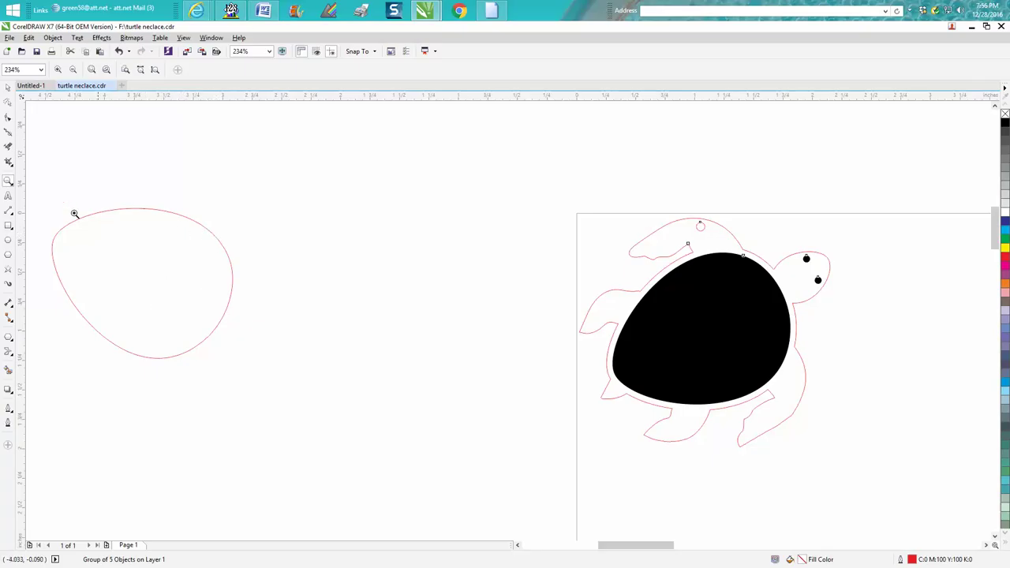
drag(569, 188, 899, 483)
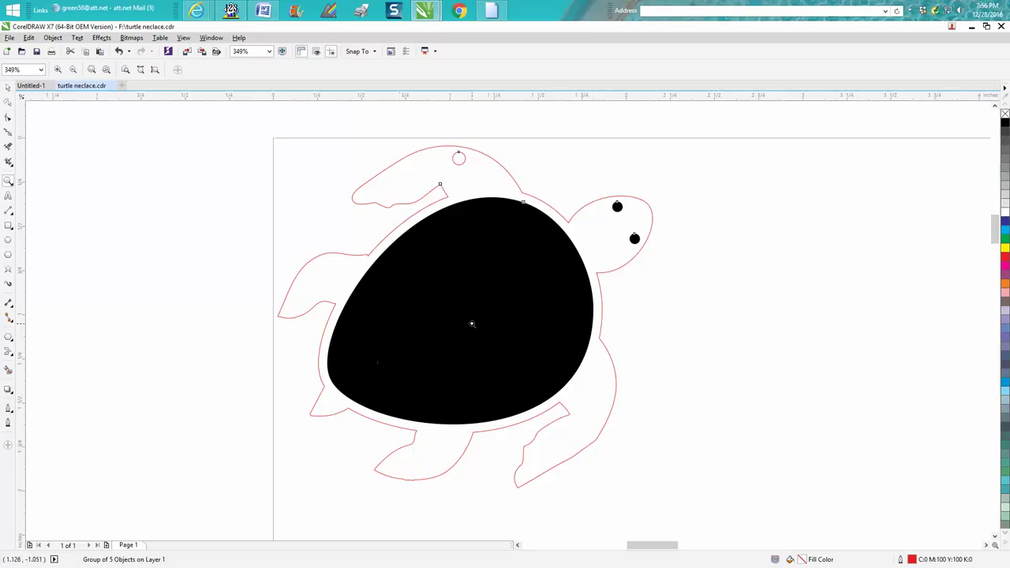
scroll(485, 320, down, 3)
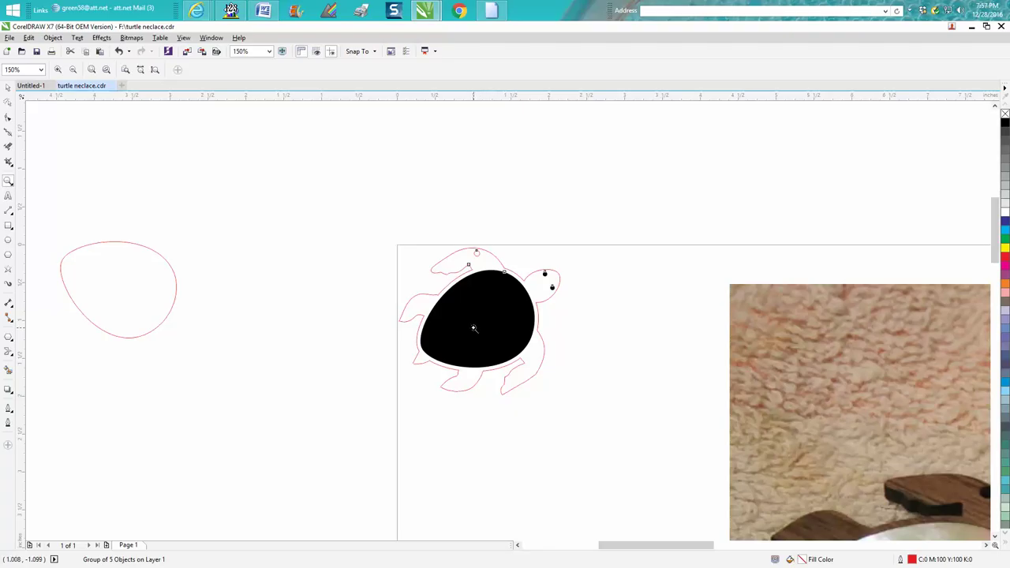
right_click(472, 326)
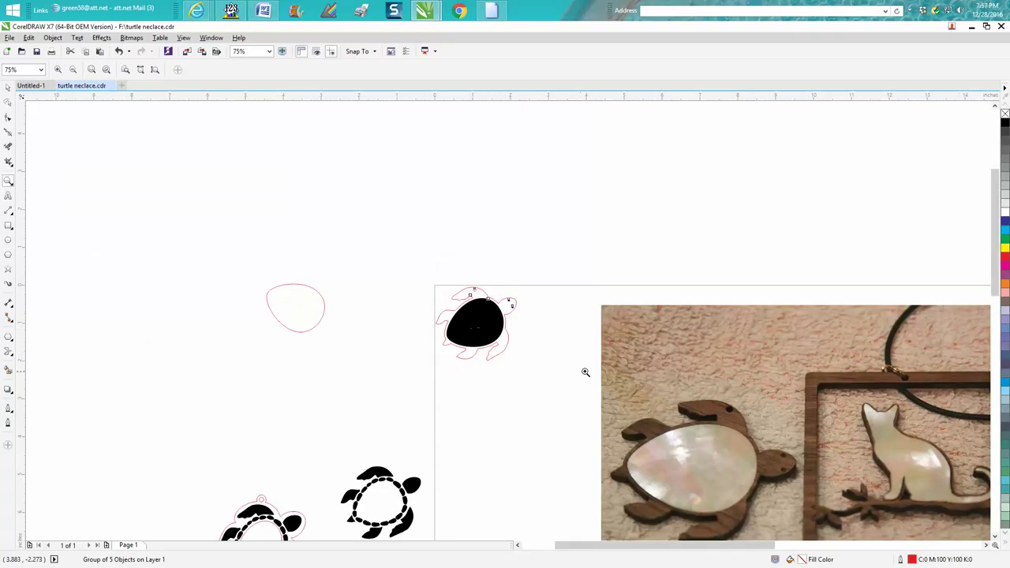
right_click(772, 421)
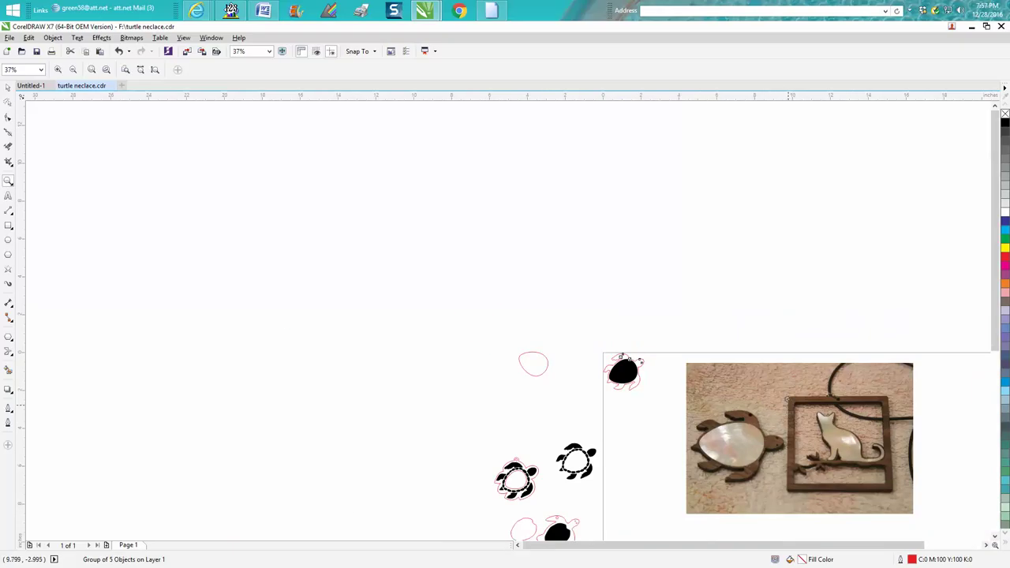
drag(787, 399, 906, 505)
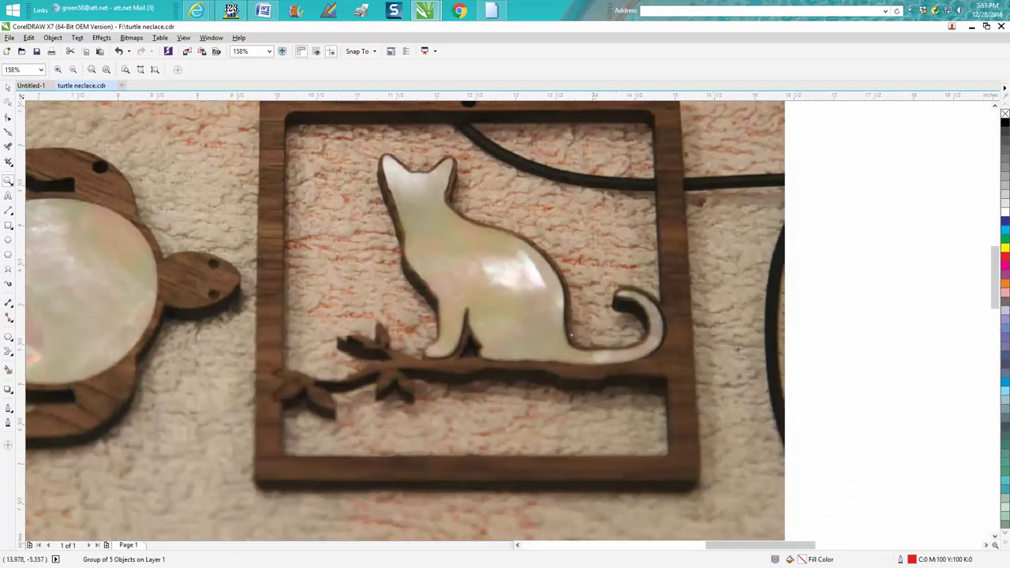
right_click(535, 322)
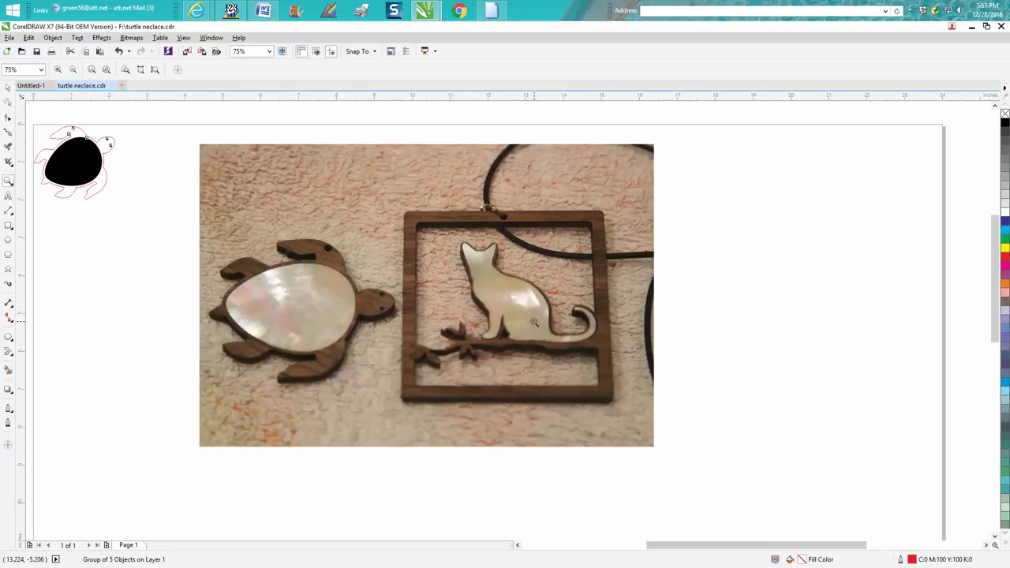
drag(185, 225, 465, 401)
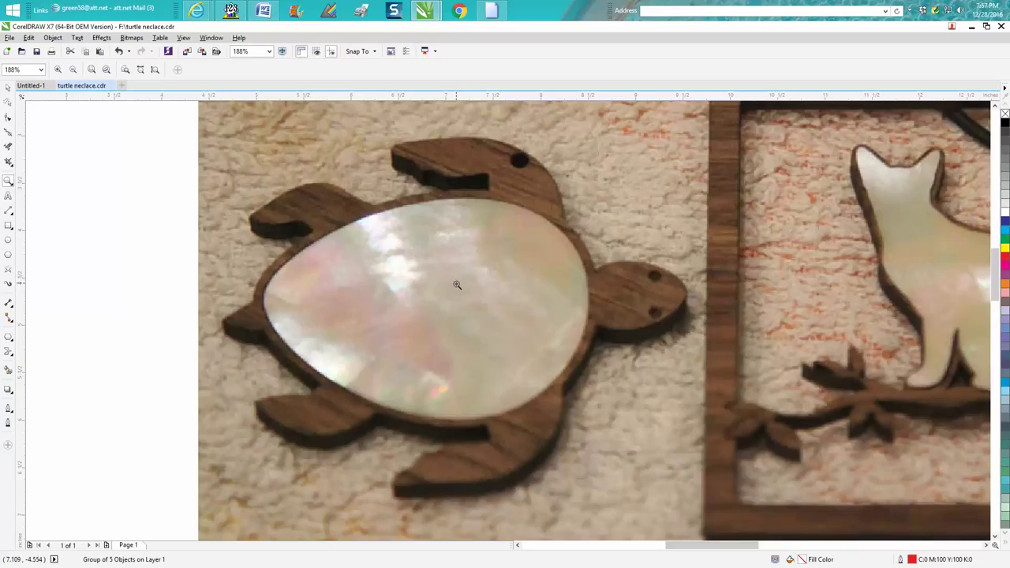
scroll(457, 285, down, 2)
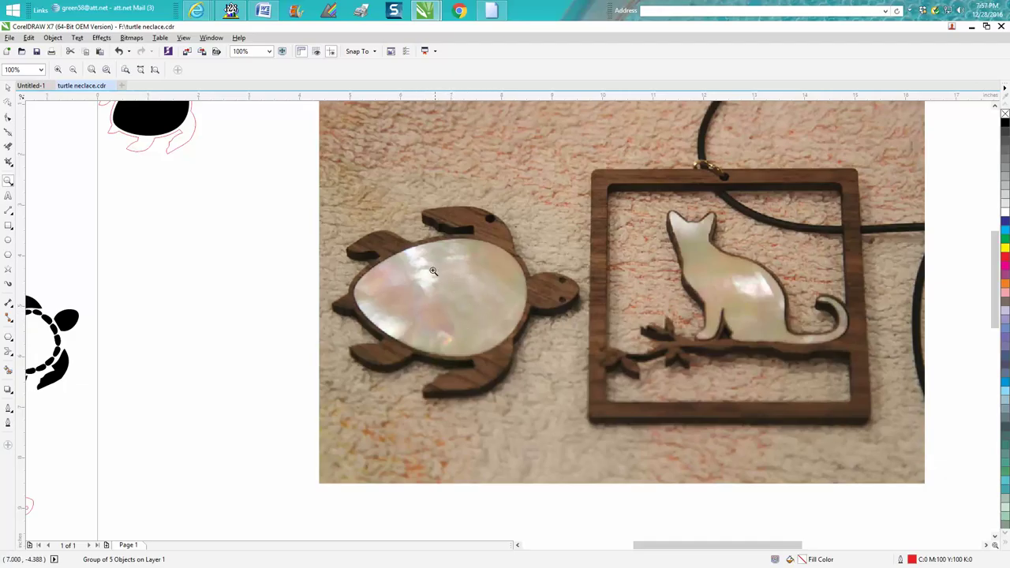
right_click(459, 311)
drag(160, 174, 349, 252)
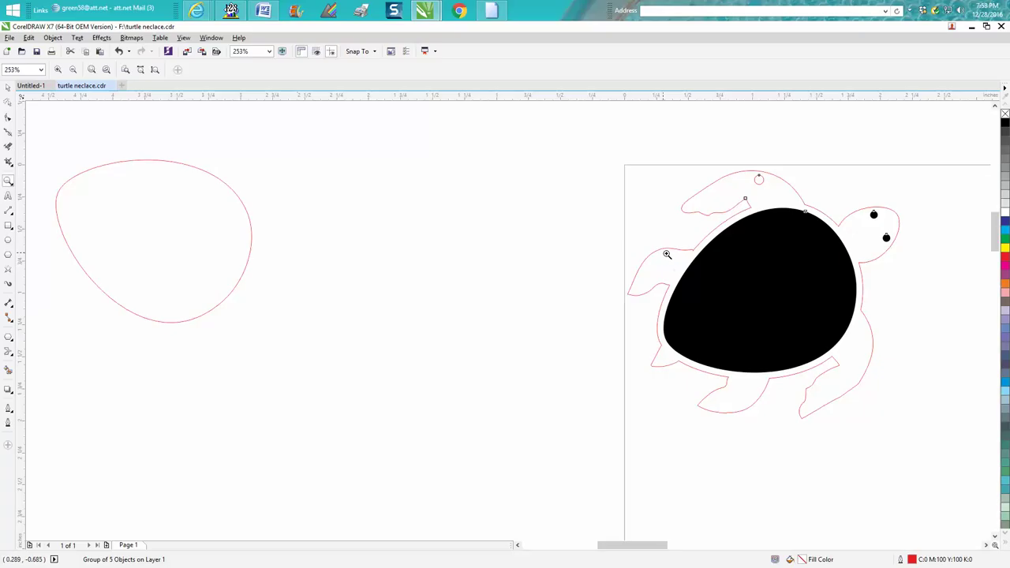
right_click(754, 326)
right_click(755, 327)
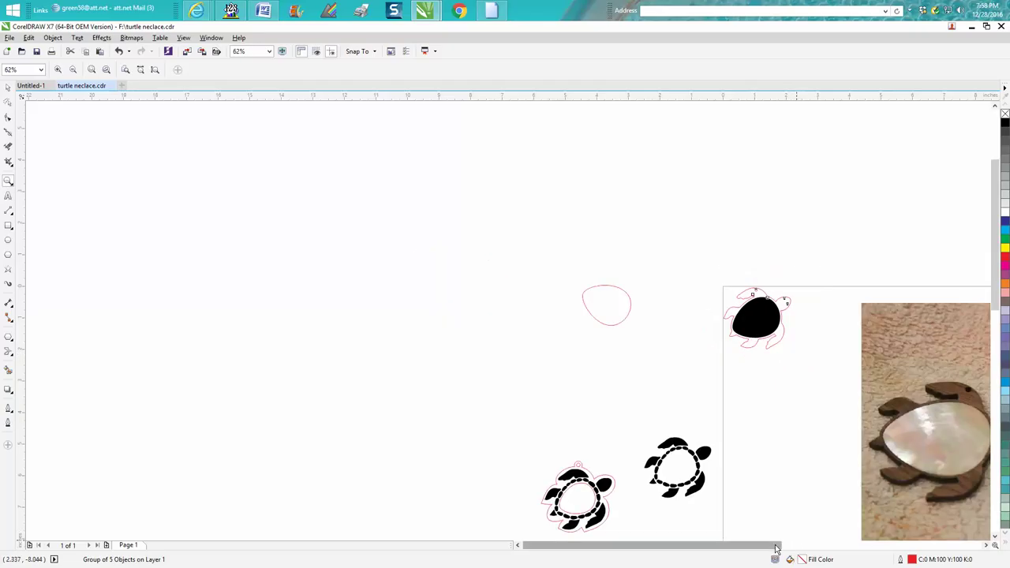
drag(777, 549, 798, 548)
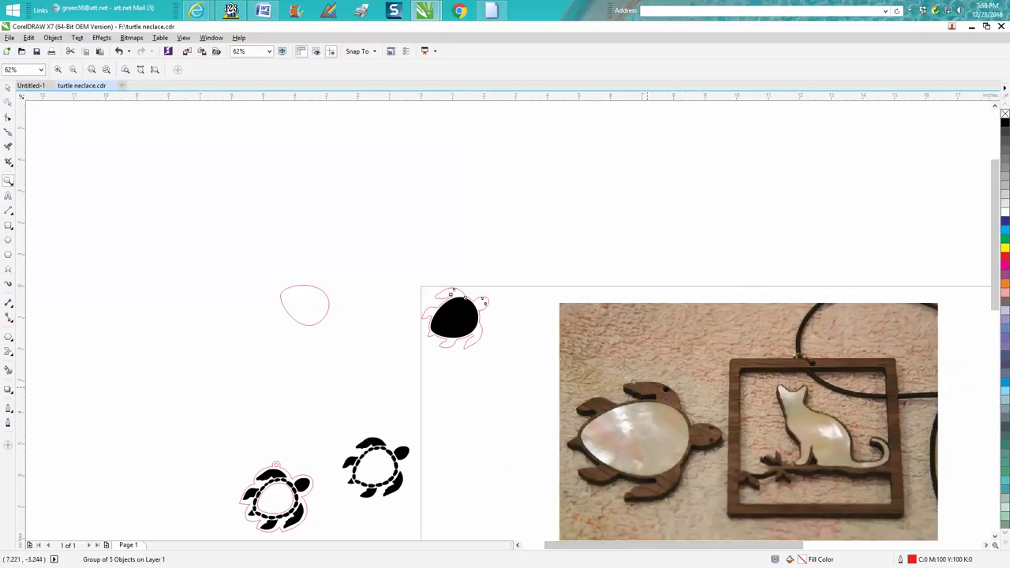
drag(723, 466, 723, 466)
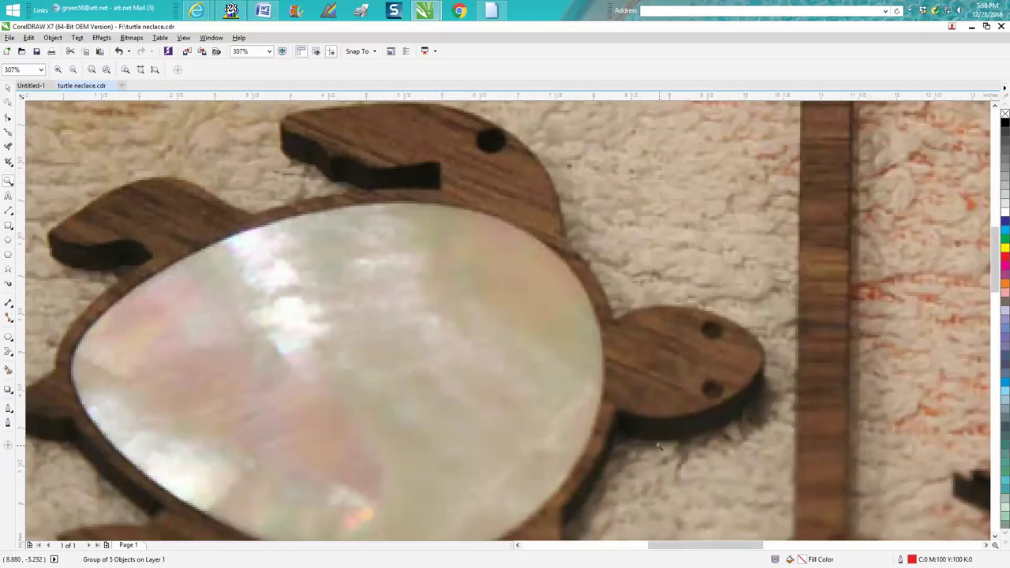
right_click(659, 444)
right_click(657, 446)
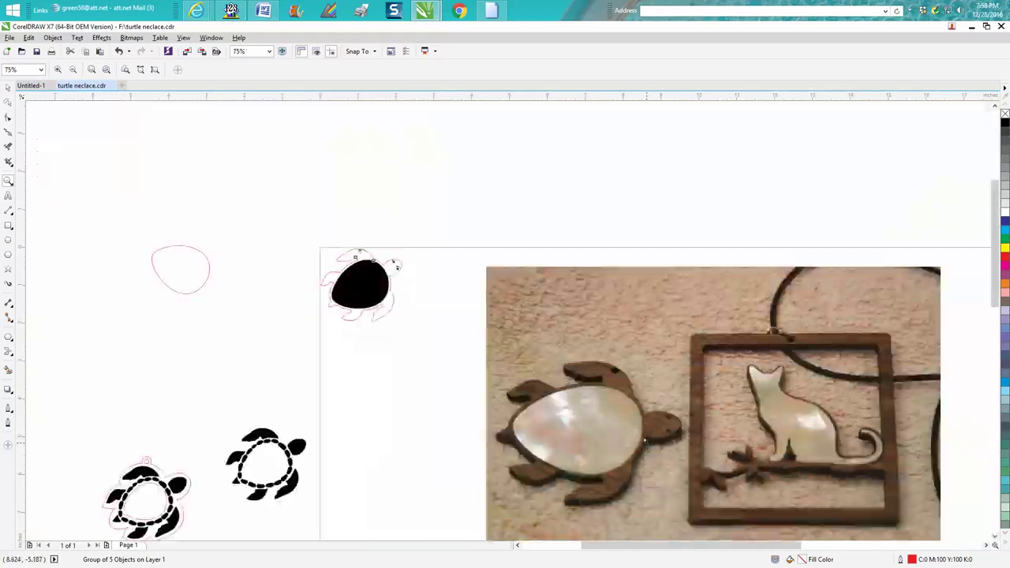
right_click(598, 444)
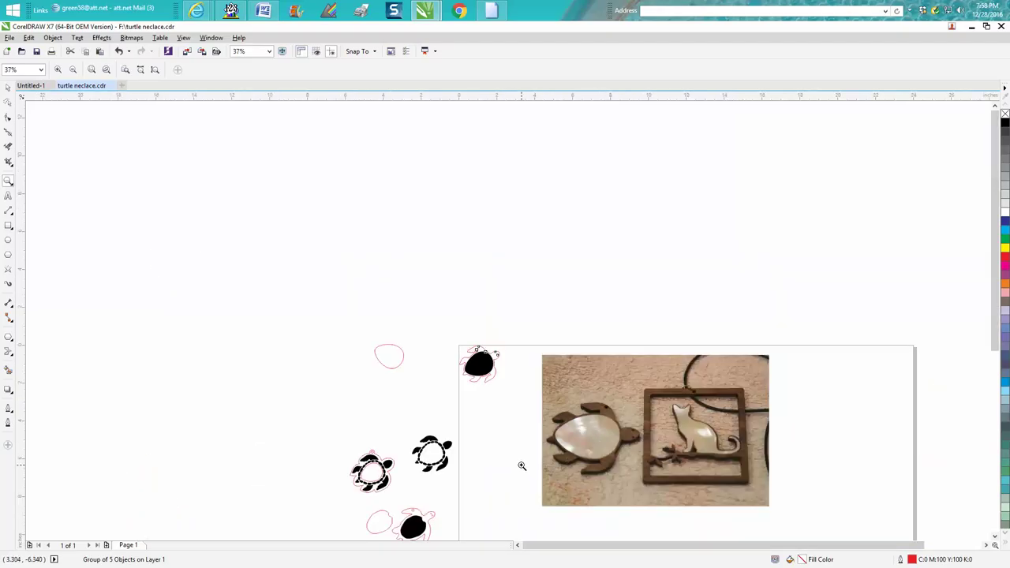